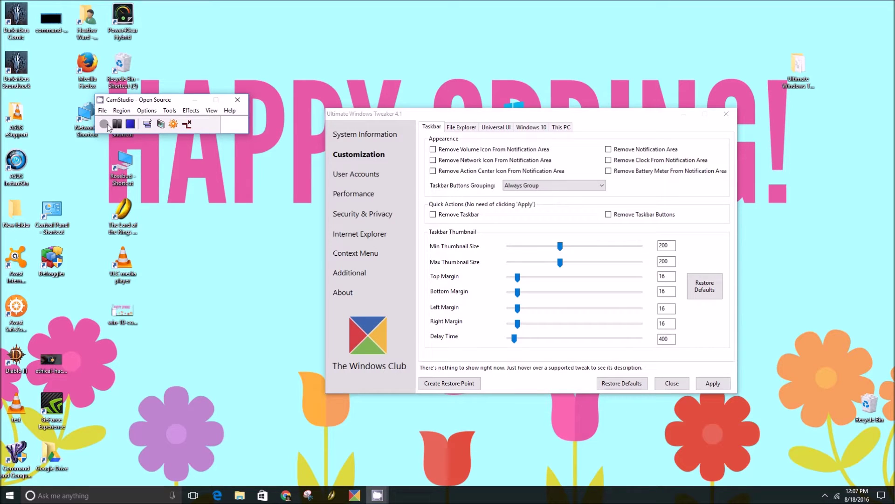
# Step: Reposition the tweaker window and switch from the taskbar settings to the Performance Tweaks page
pyautogui.click(401, 92)
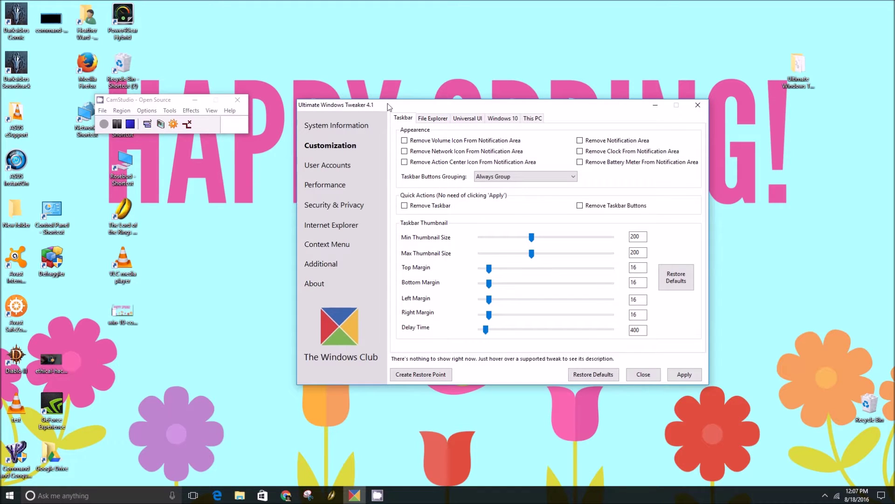
pyautogui.moveTo(388, 107); pyautogui.dragTo(416, 119)
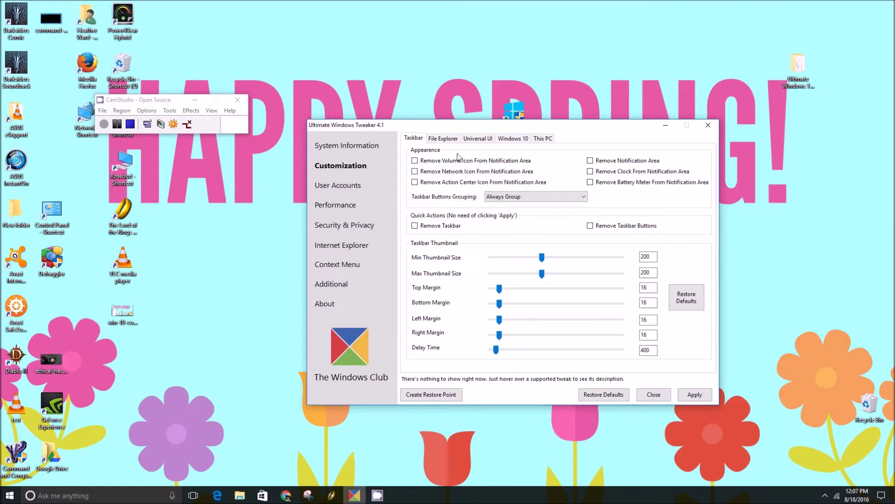
pyautogui.moveTo(467, 133); pyautogui.dragTo(447, 123)
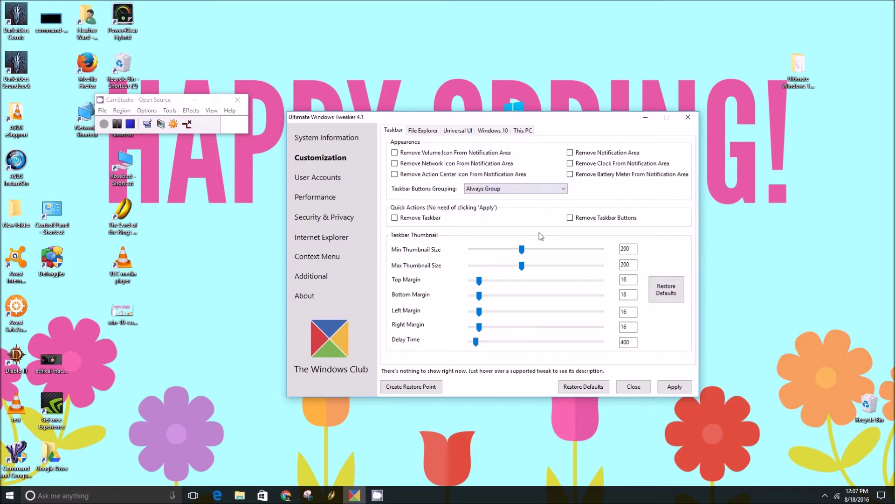
pyautogui.click(438, 220)
pyautogui.click(603, 228)
pyautogui.click(317, 196)
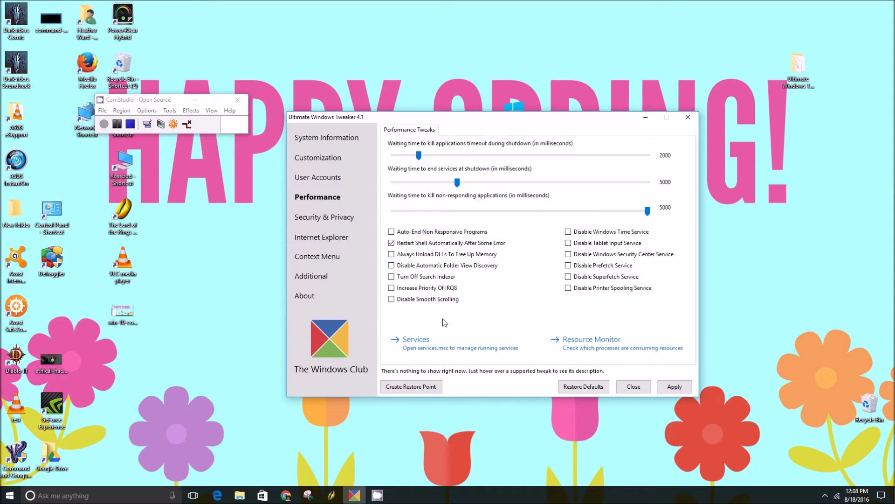
# Step: Look over the Performance tweaks and dismiss the Windows low-storage notification
pyautogui.moveTo(421, 280)
pyautogui.moveTo(631, 269)
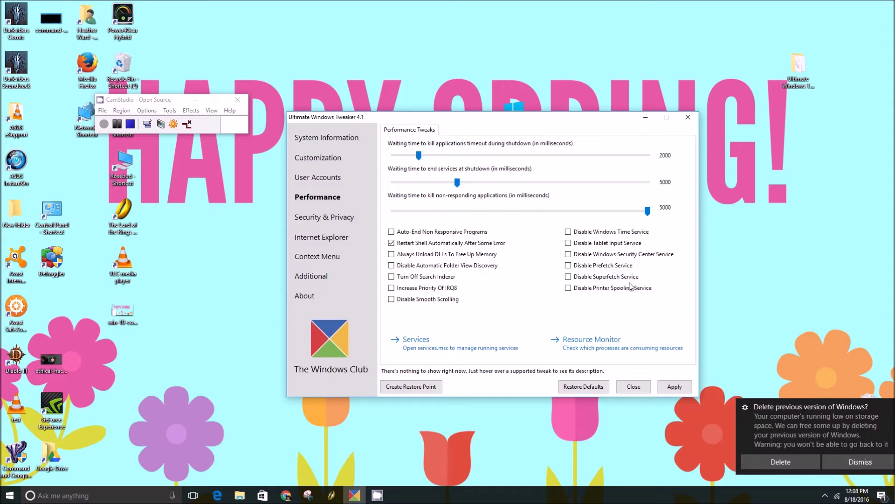
pyautogui.moveTo(631, 290)
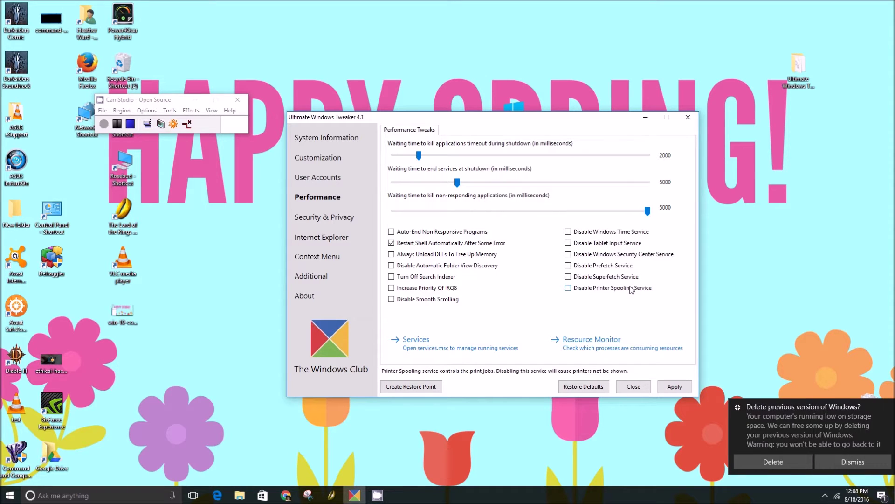
pyautogui.click(829, 459)
pyautogui.moveTo(400, 238)
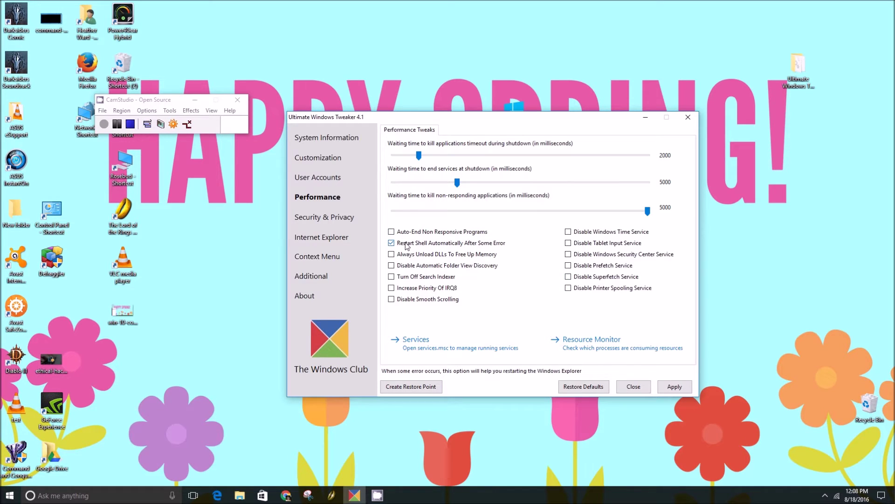
pyautogui.click(351, 223)
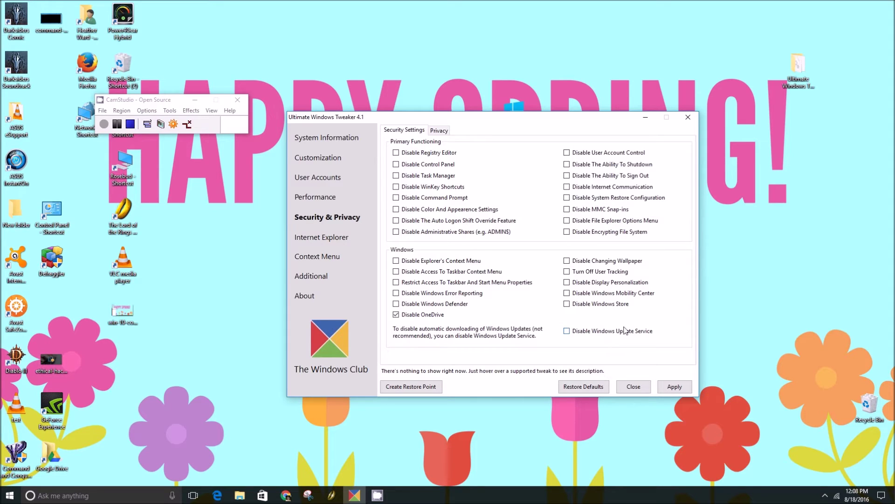
pyautogui.moveTo(621, 335)
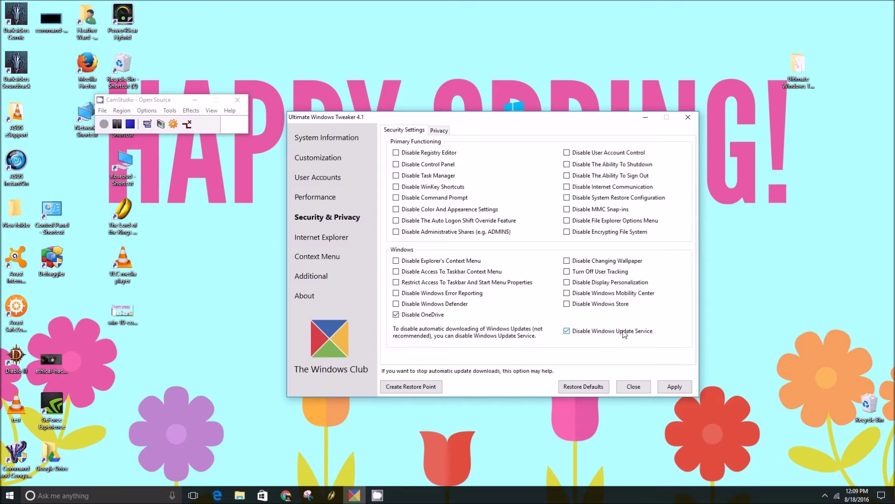
pyautogui.click(624, 334)
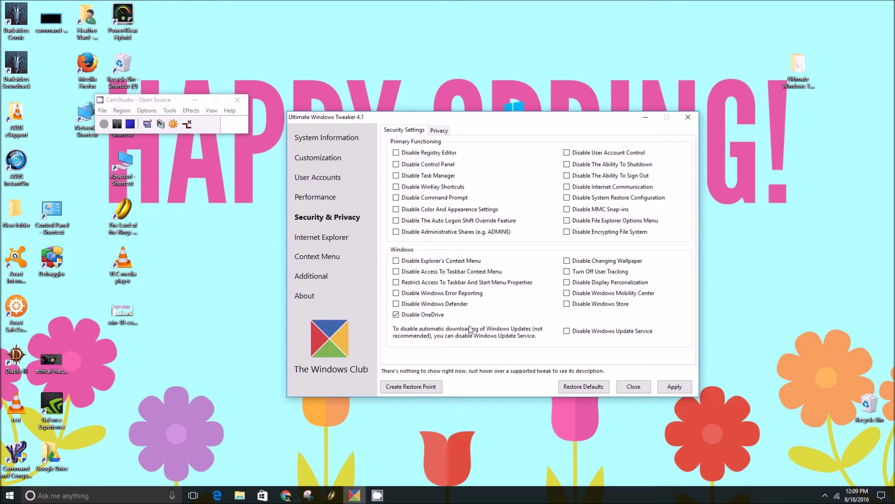
pyautogui.moveTo(447, 310)
pyautogui.moveTo(414, 317)
pyautogui.click(325, 237)
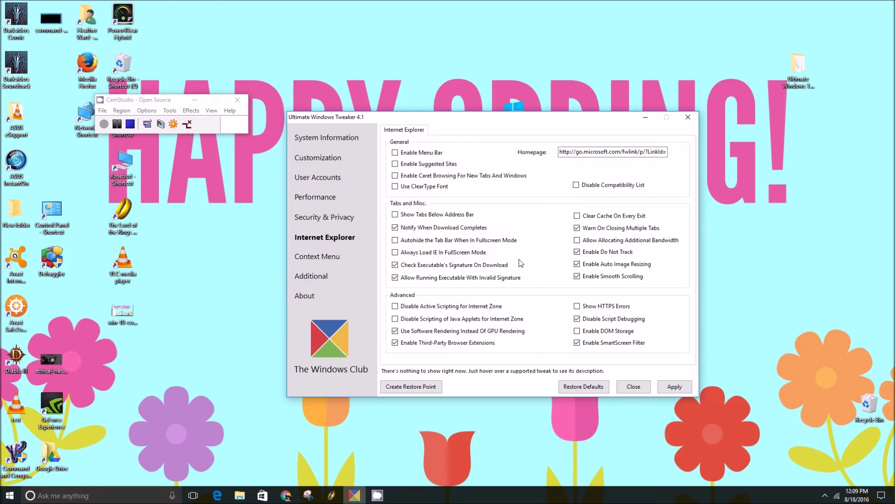
# Step: Browse the Context Menu and Additional tweaks, then return to Customization showing 200 thumbnail sizes
pyautogui.click(327, 263)
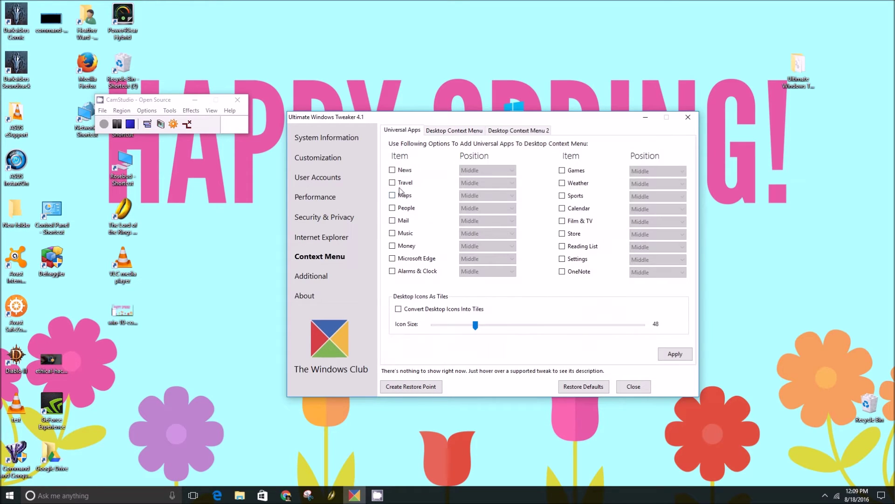
pyautogui.click(312, 276)
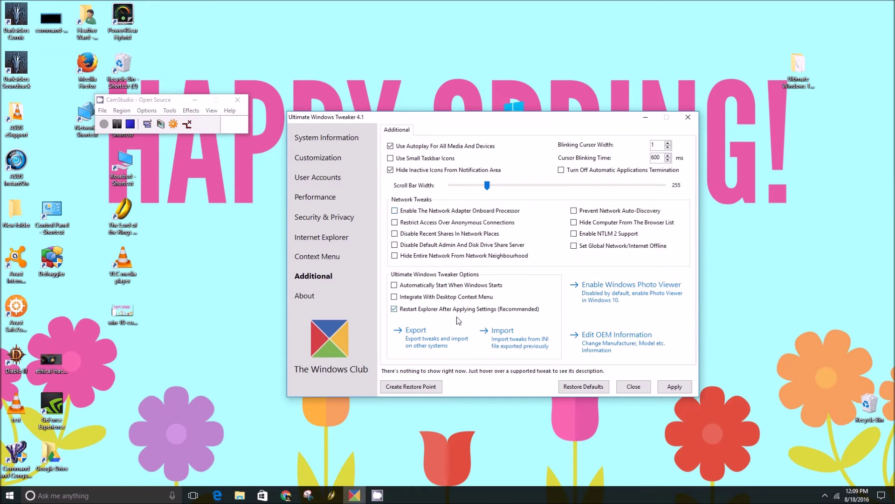
pyautogui.click(338, 160)
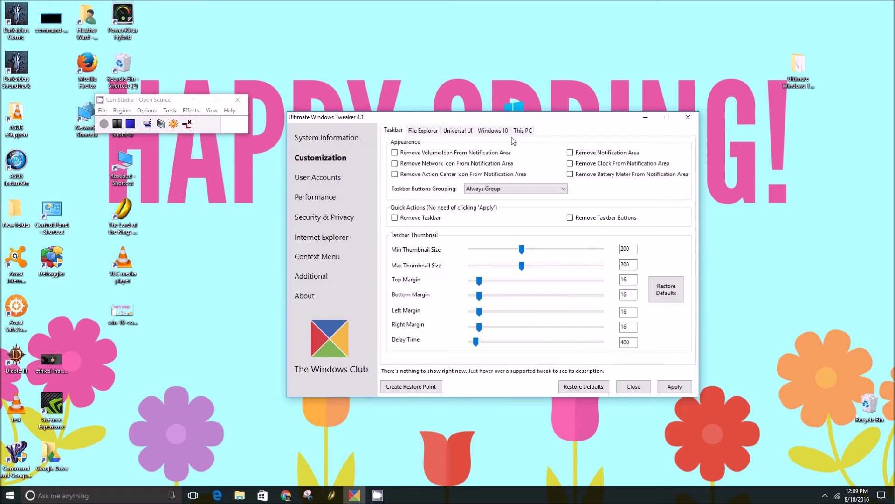
# Step: View the Windows 10 customization options, reposition the window, and return to Performance Tweaks
pyautogui.click(499, 133)
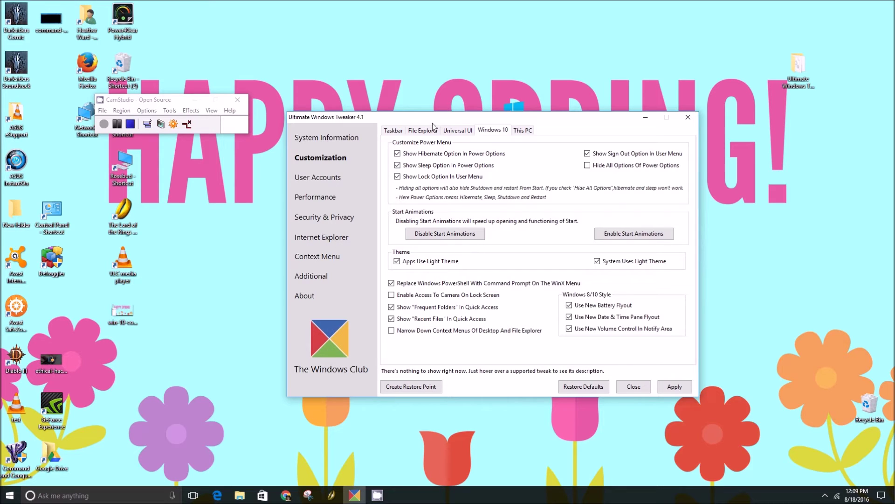
pyautogui.moveTo(452, 120); pyautogui.dragTo(469, 66)
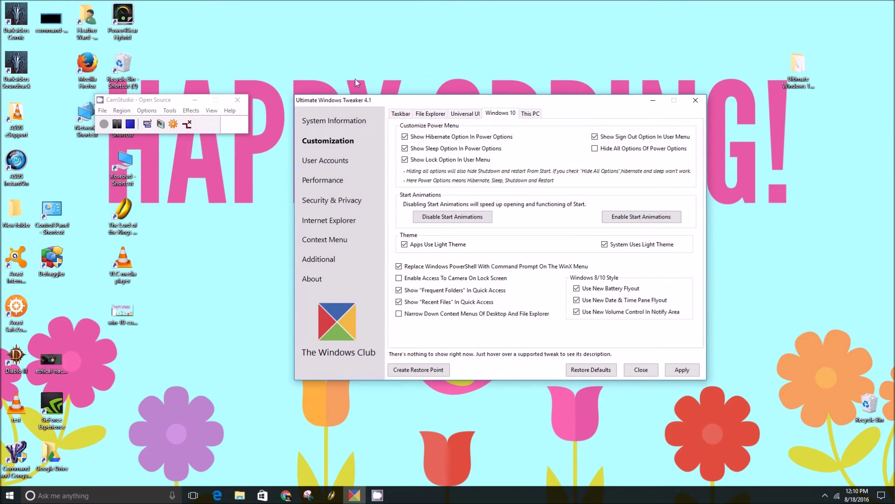
pyautogui.moveTo(602, 101); pyautogui.dragTo(622, 81)
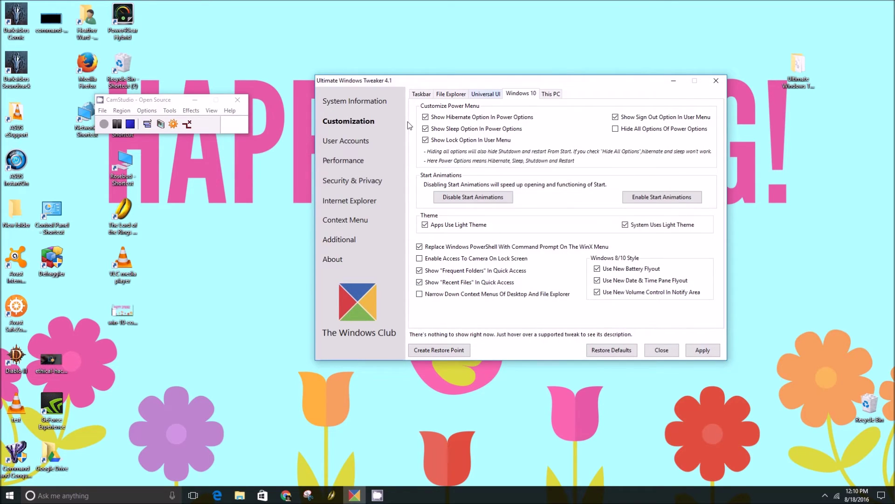
pyautogui.click(342, 142)
pyautogui.click(343, 162)
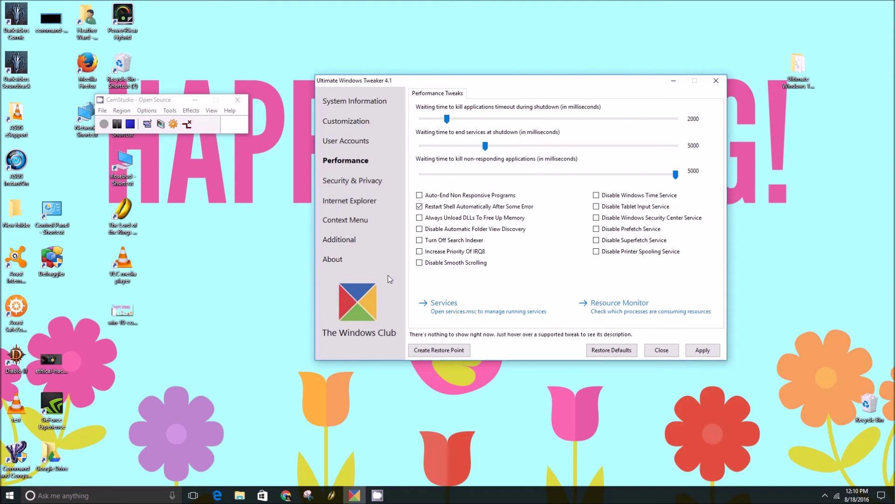
# Step: Move the window lower and toggle Turn Off Search Indexer on and back off
pyautogui.moveTo(504, 84); pyautogui.dragTo(488, 131)
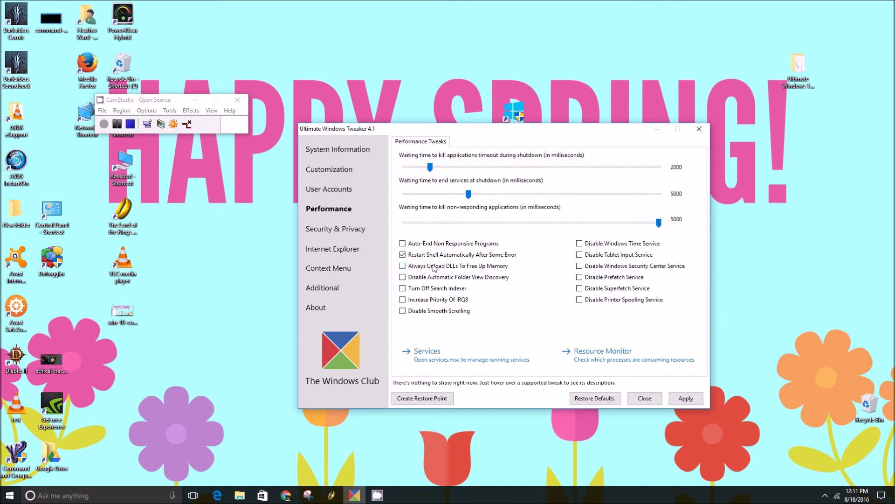
pyautogui.click(437, 289)
pyautogui.click(449, 292)
pyautogui.moveTo(437, 270)
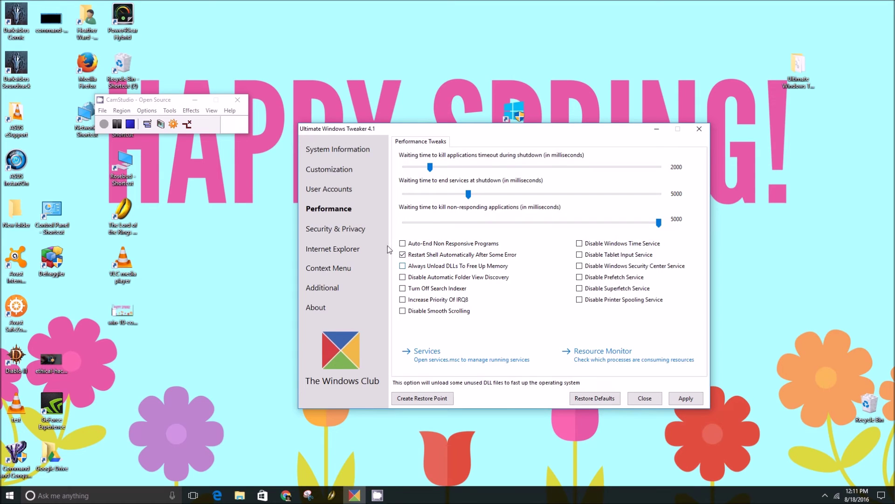
# Step: In the Security & Privacy tweaks, tick Disable Windows Update Service
pyautogui.moveTo(474, 128); pyautogui.dragTo(427, 114)
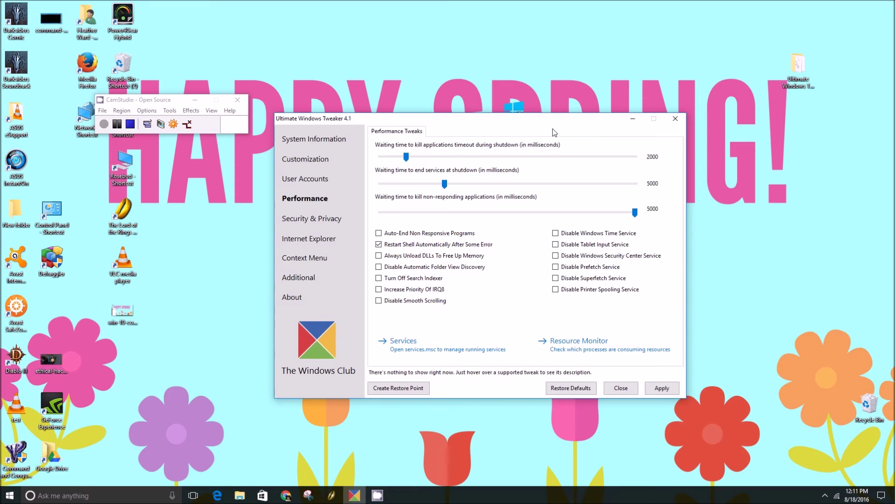
pyautogui.moveTo(580, 124); pyautogui.dragTo(601, 132)
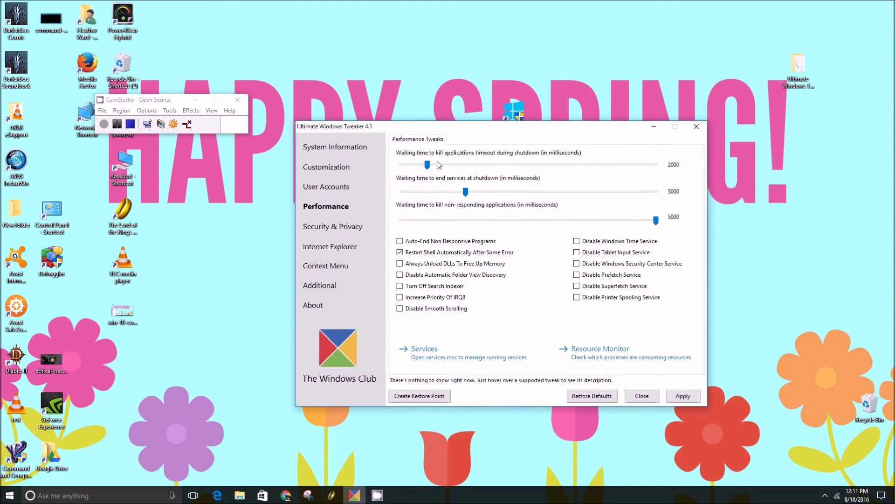
pyautogui.click(342, 226)
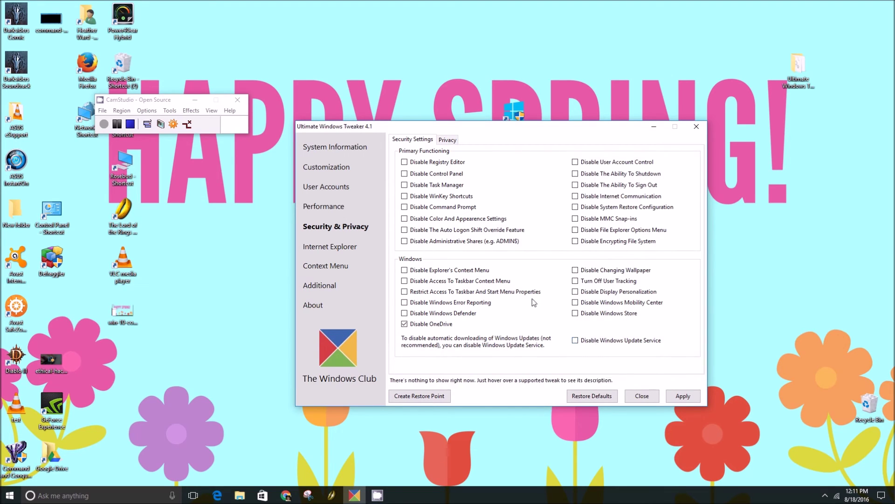
pyautogui.click(599, 343)
# Step: Browse the Additional tweaks, then view the Context Menu options with icon size 48
pyautogui.click(320, 285)
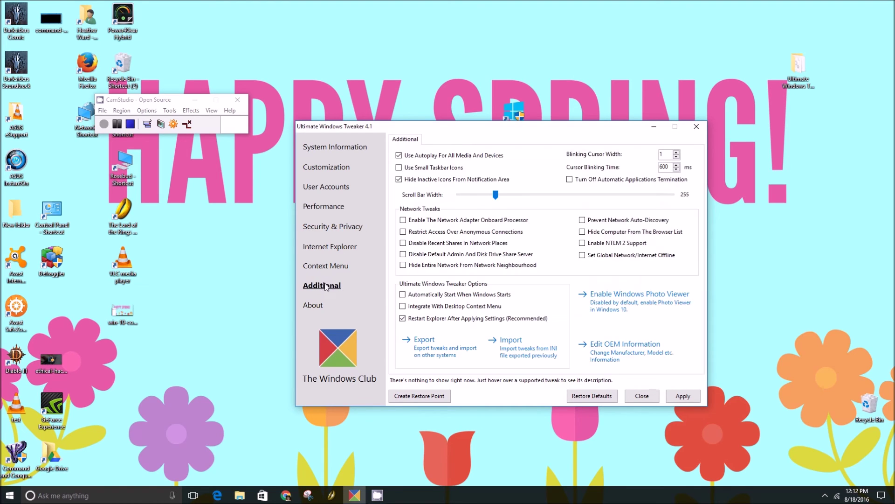
pyautogui.click(348, 266)
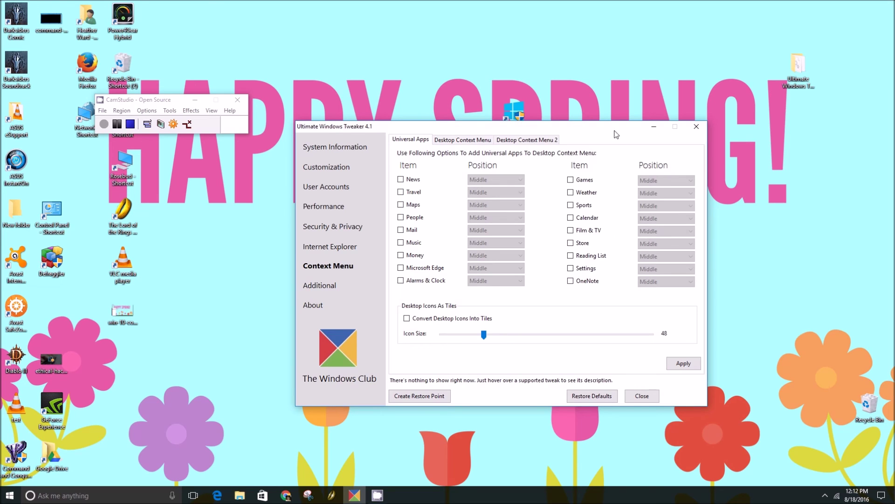
pyautogui.moveTo(613, 129); pyautogui.dragTo(605, 142)
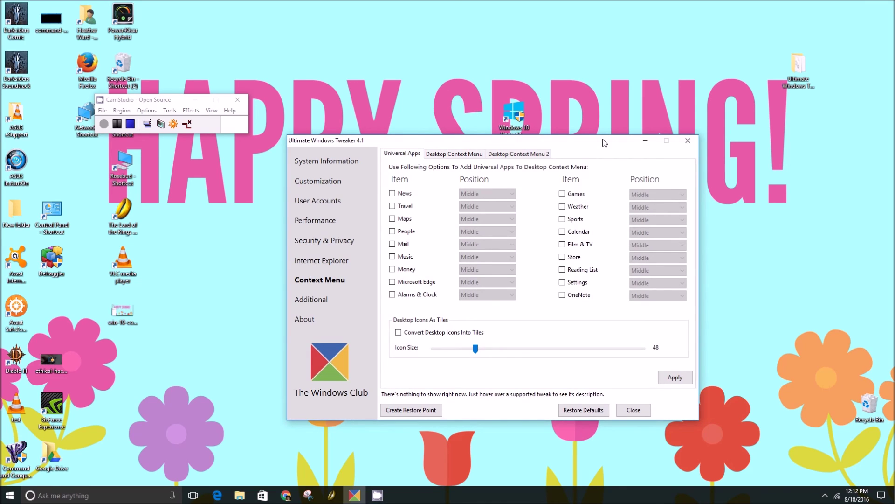
# Step: Adjust the window position and pass through Customization back to the Performance Tweaks page
pyautogui.moveTo(605, 142); pyautogui.dragTo(623, 84)
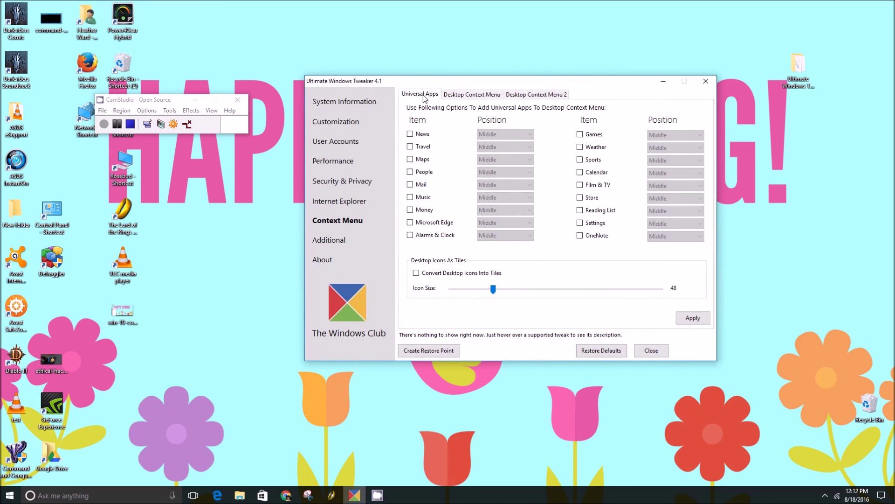
pyautogui.moveTo(590, 85); pyautogui.dragTo(588, 108)
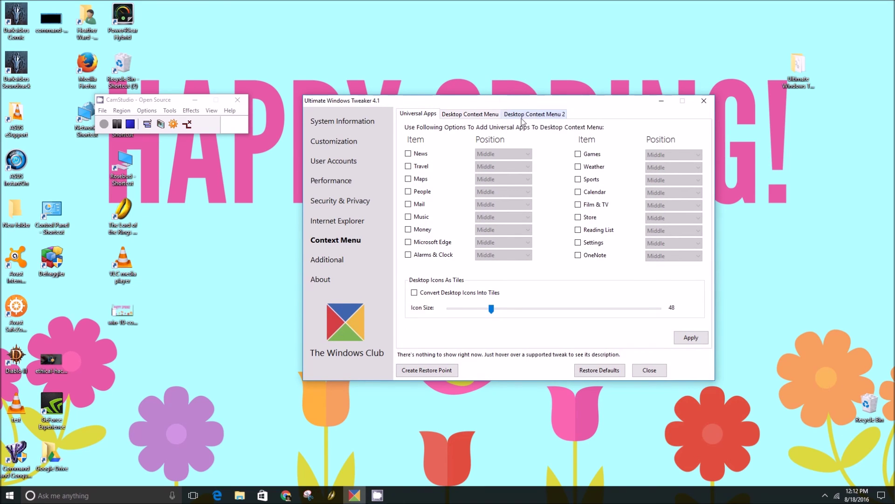
pyautogui.click(349, 148)
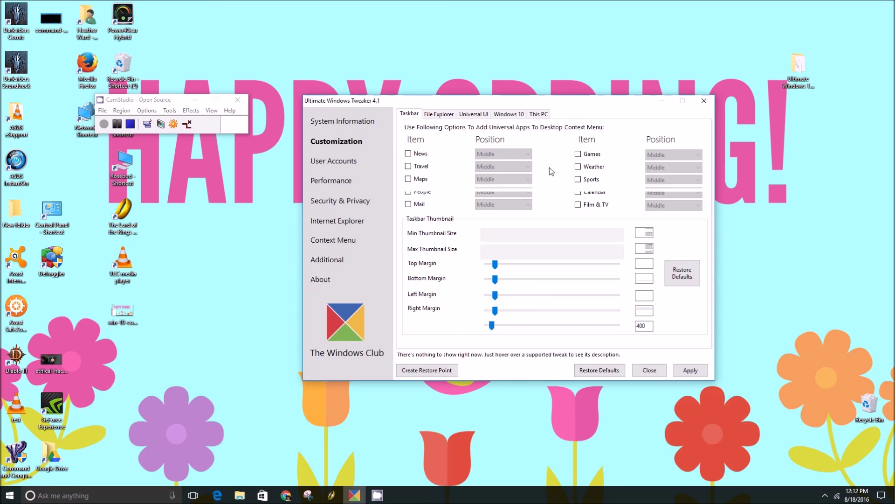
pyautogui.click(348, 183)
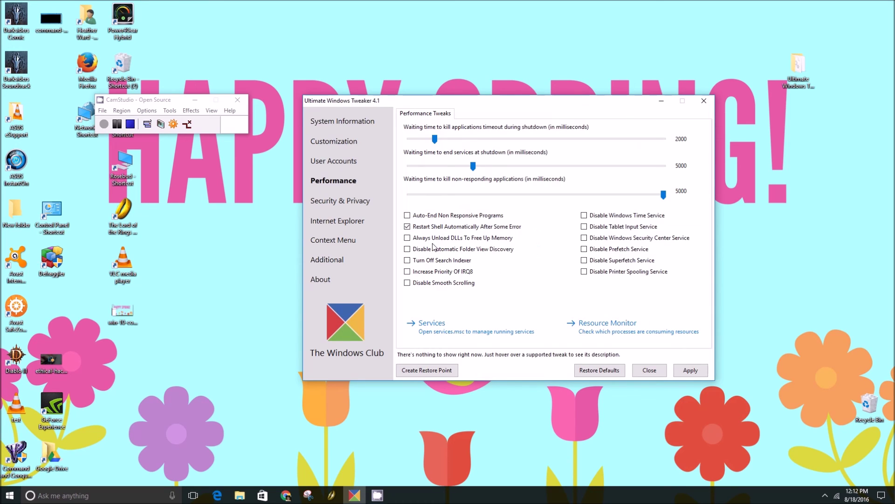